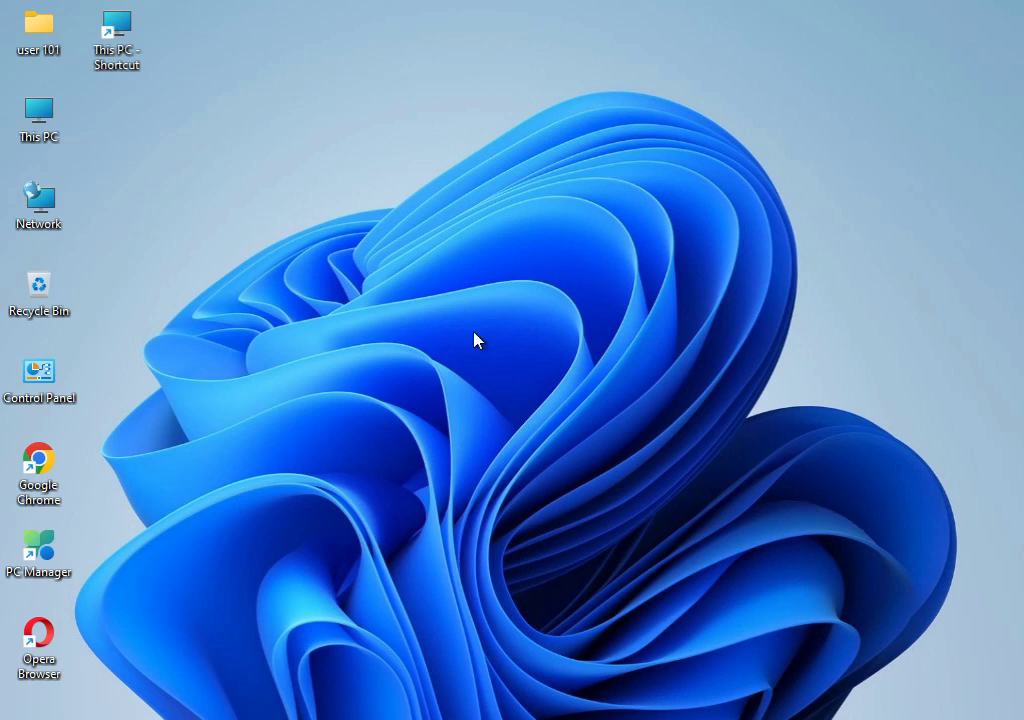
Open Settings and go to System > Troubleshoot > Other troubleshooters
key("super")
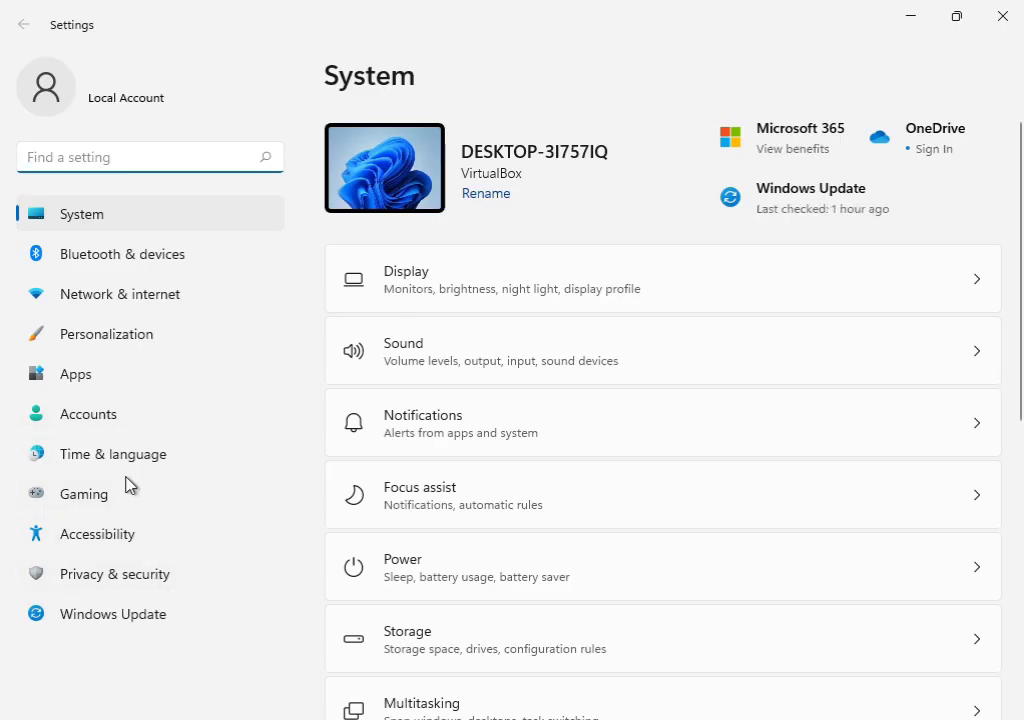
scroll(571, 535, "down", 5)
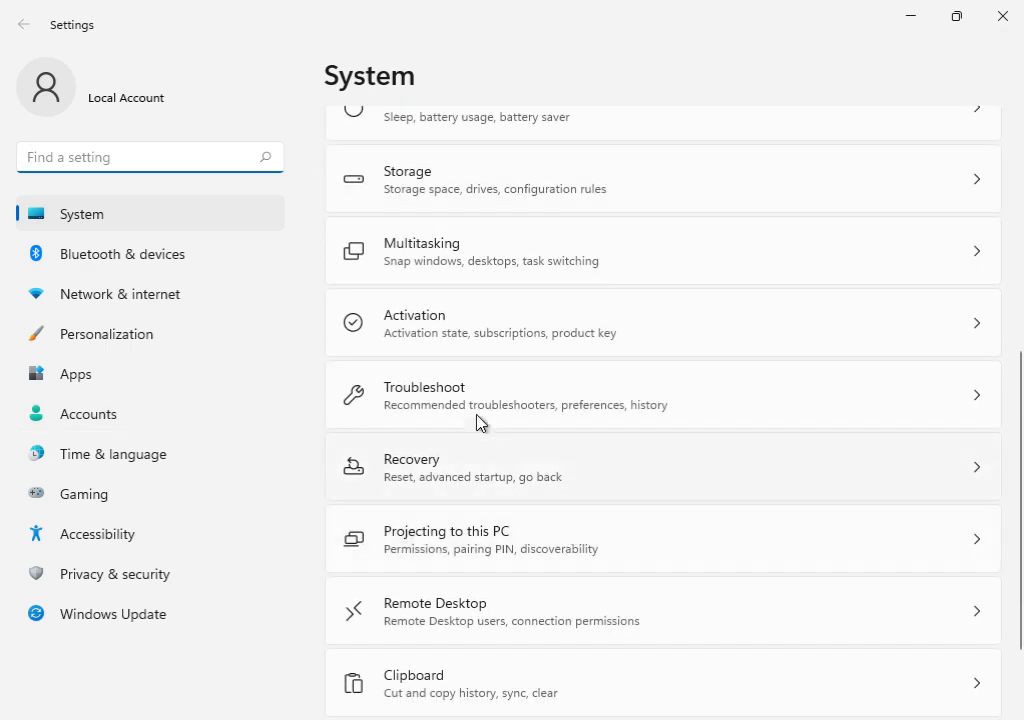
left_click(487, 413)
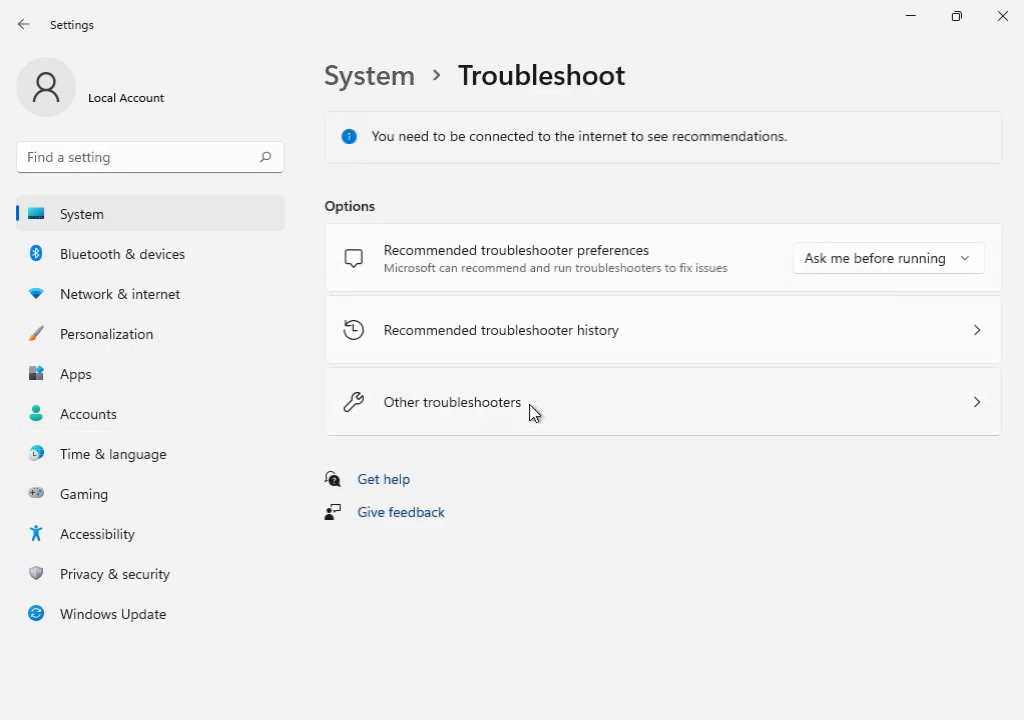
left_click(533, 411)
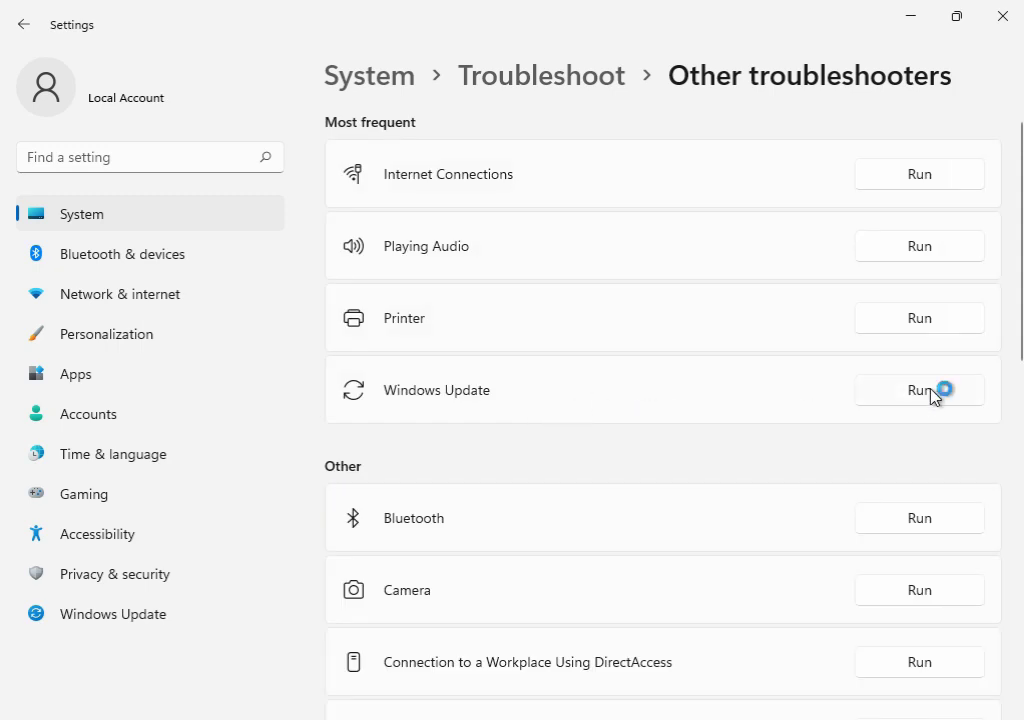
Run the Windows Update troubleshooter and reposition its window while it detects problems
left_click(929, 392)
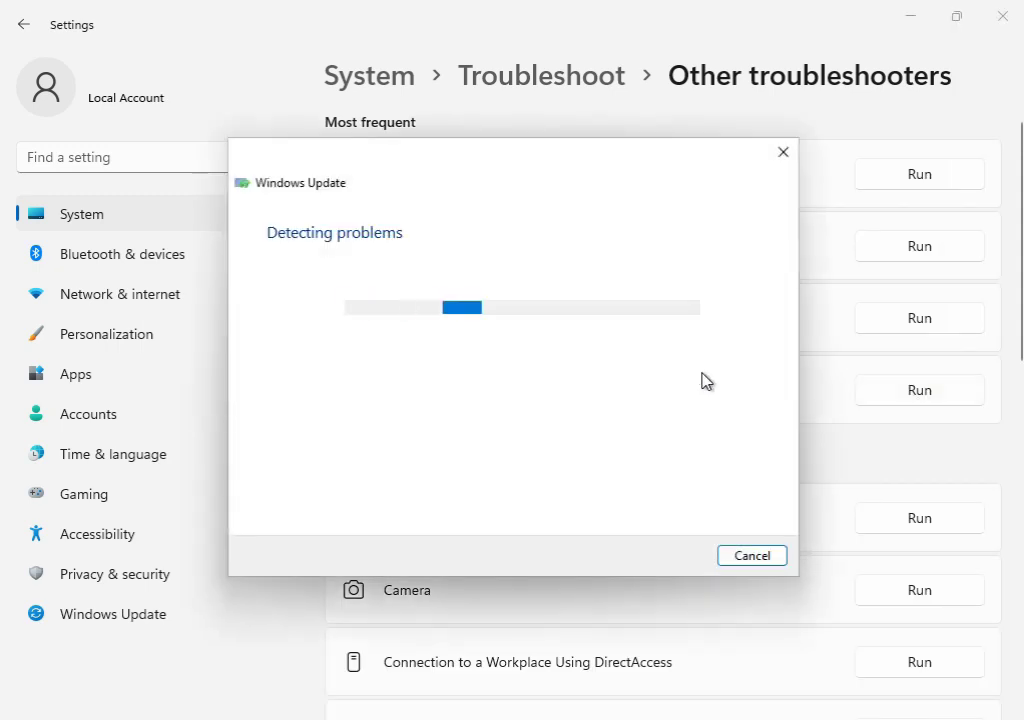
left_click_drag(523, 169, 576, 500)
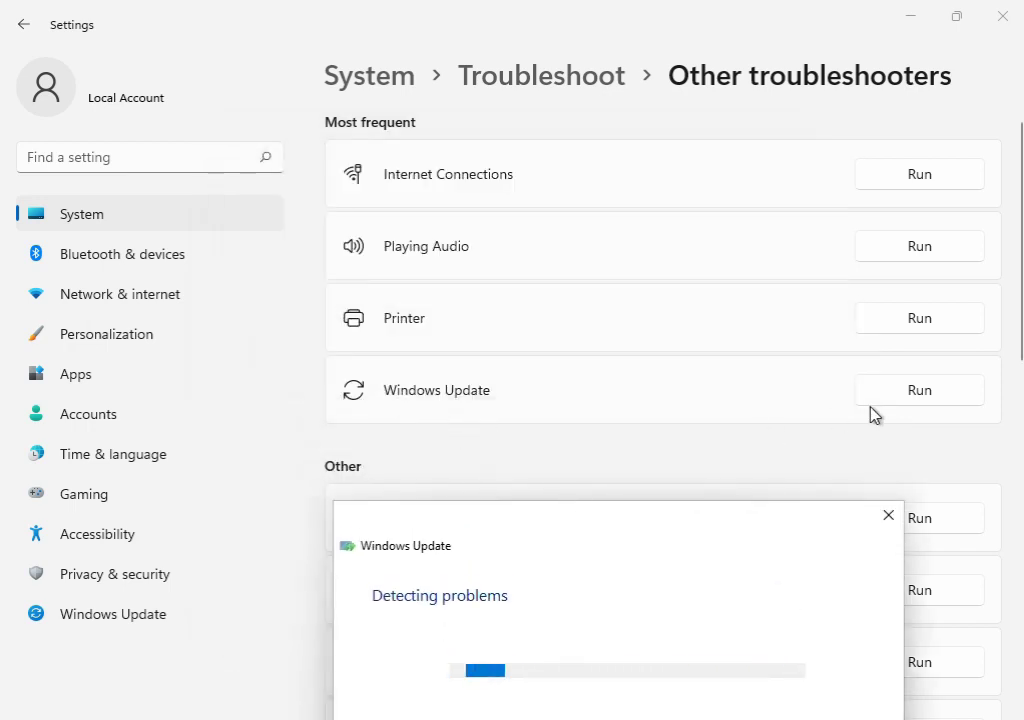
left_click_drag(667, 539, 635, 167)
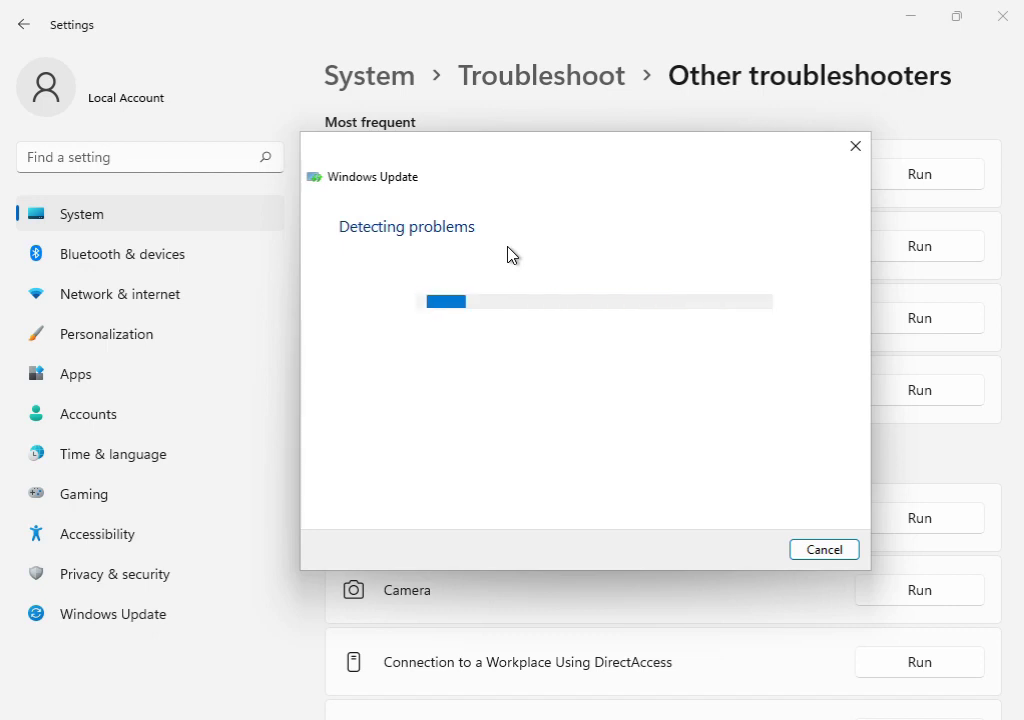
mouse_move(718, 719)
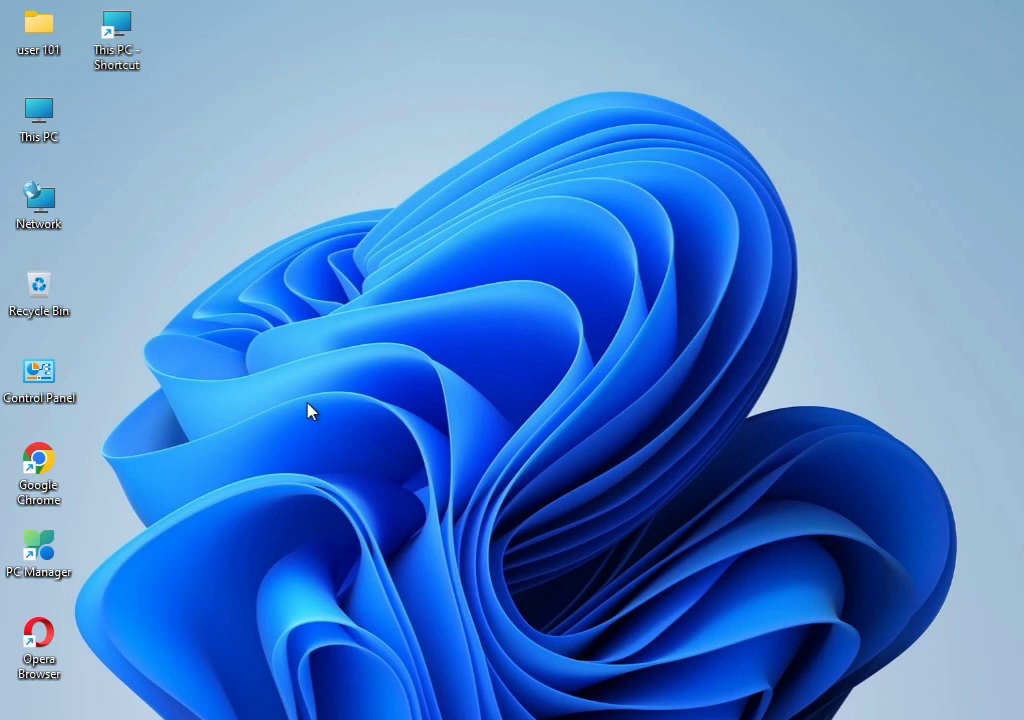
Open the user's Temp folder by running %temp% from the Run box
key("super+r")
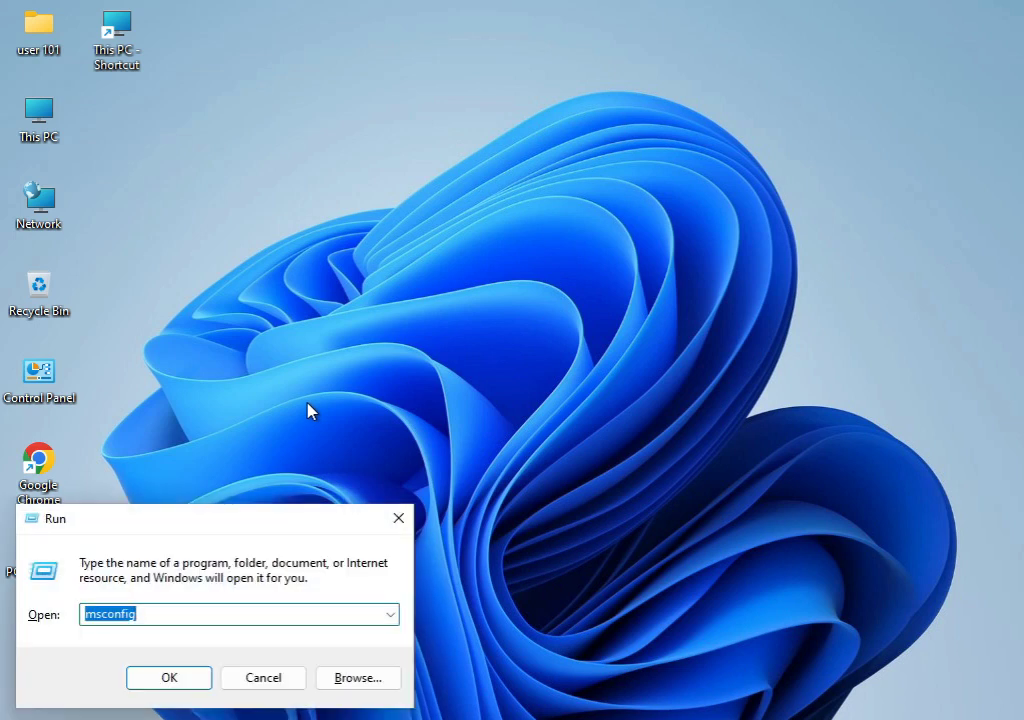
type("%temp%")
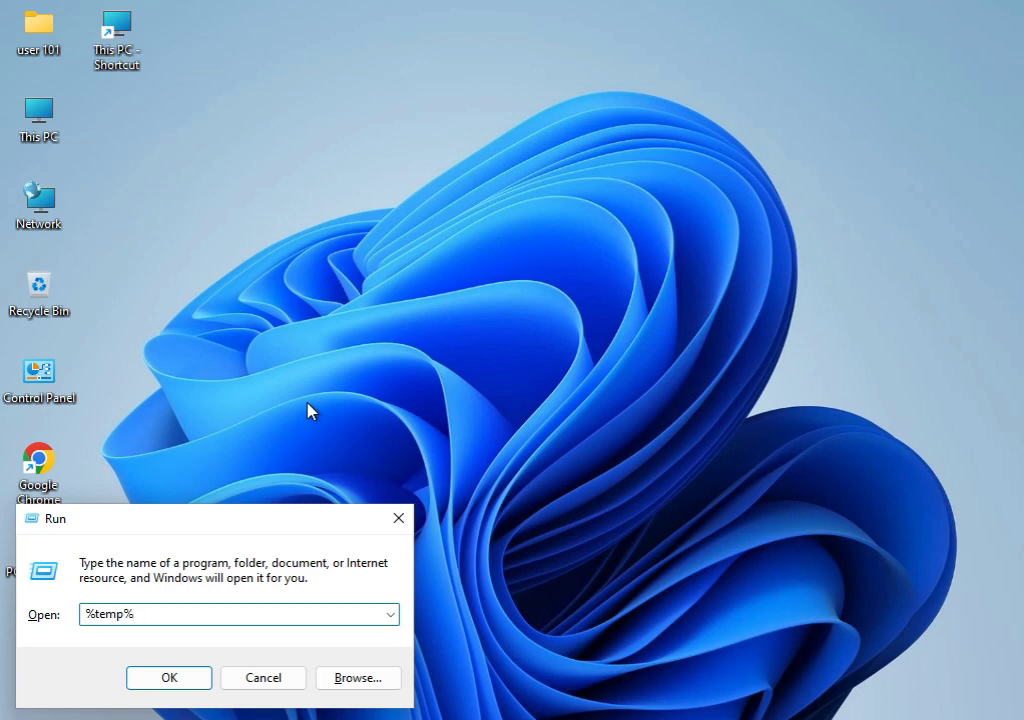
key("Return")
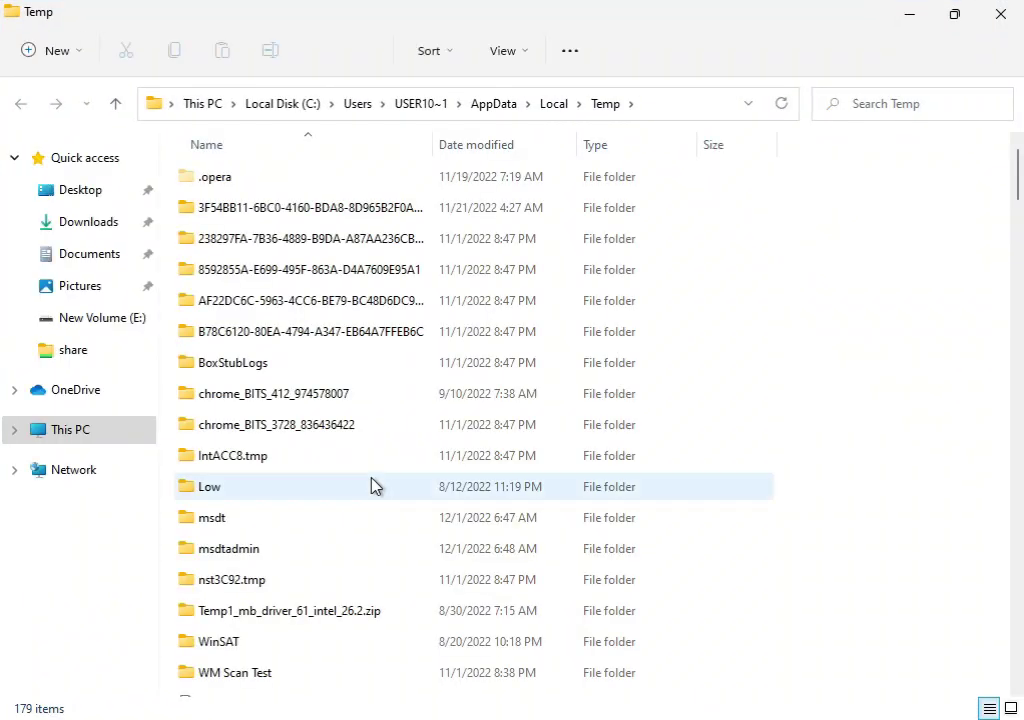
Permanently delete all Temp items, granting admin permission and skipping every in-use file
key("ctrl+a")
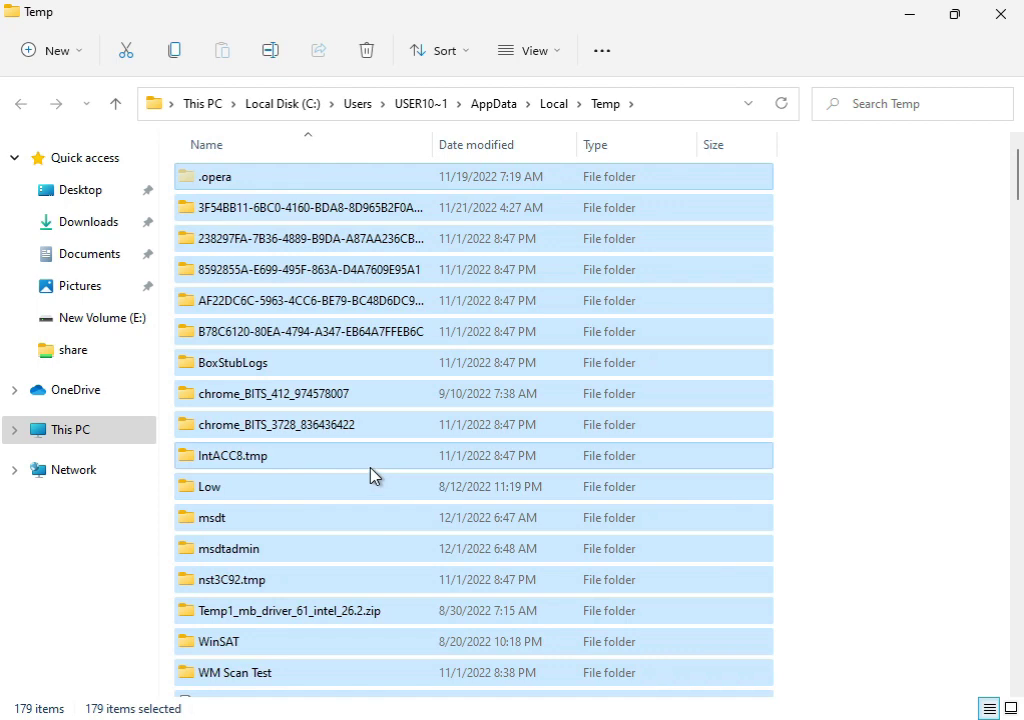
key("shift+Delete")
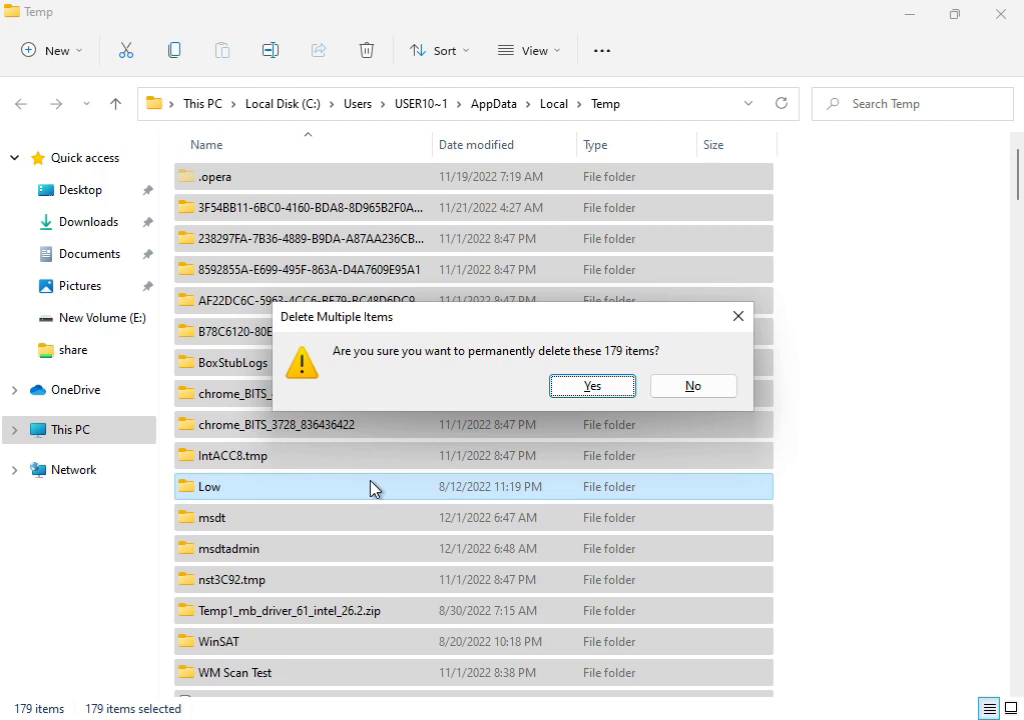
left_click(566, 385)
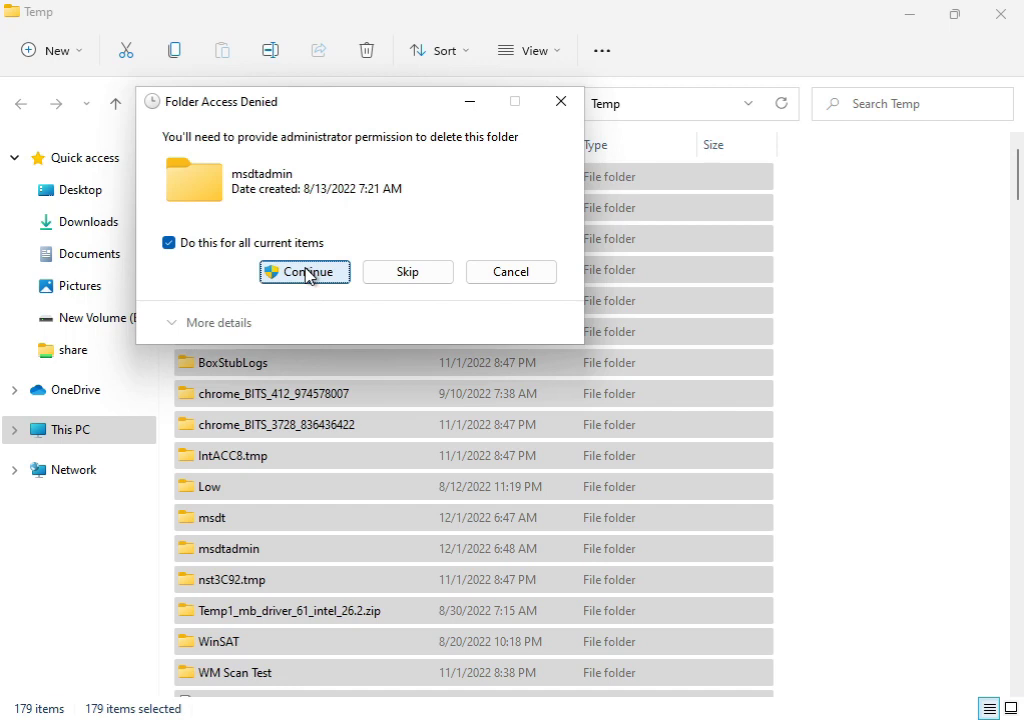
left_click(308, 272)
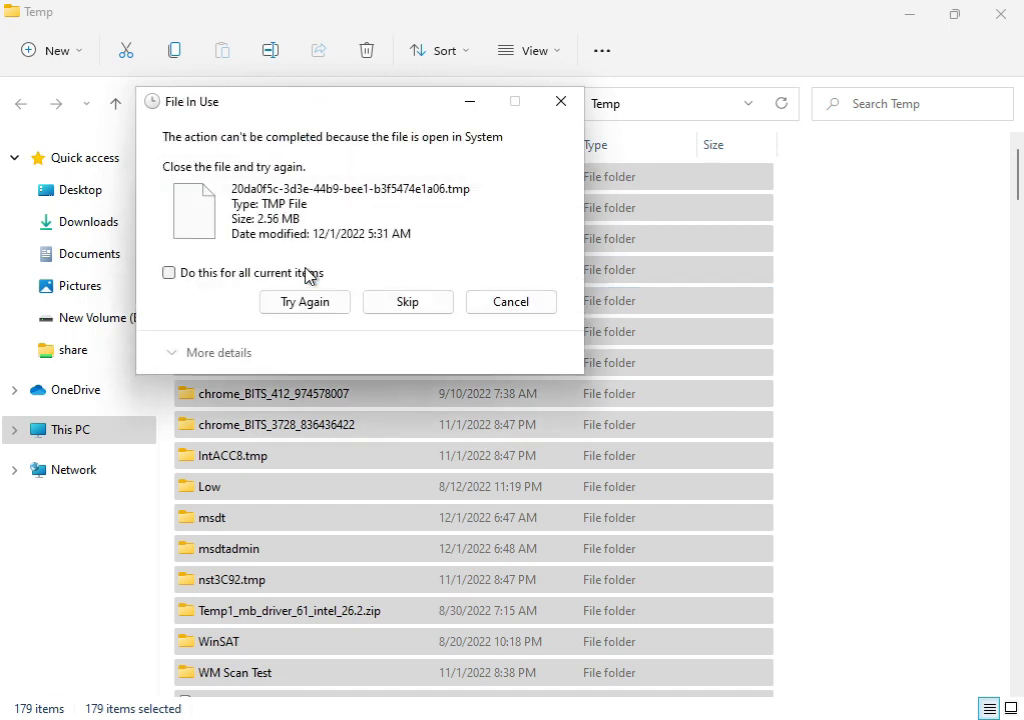
left_click(257, 276)
left_click(286, 304)
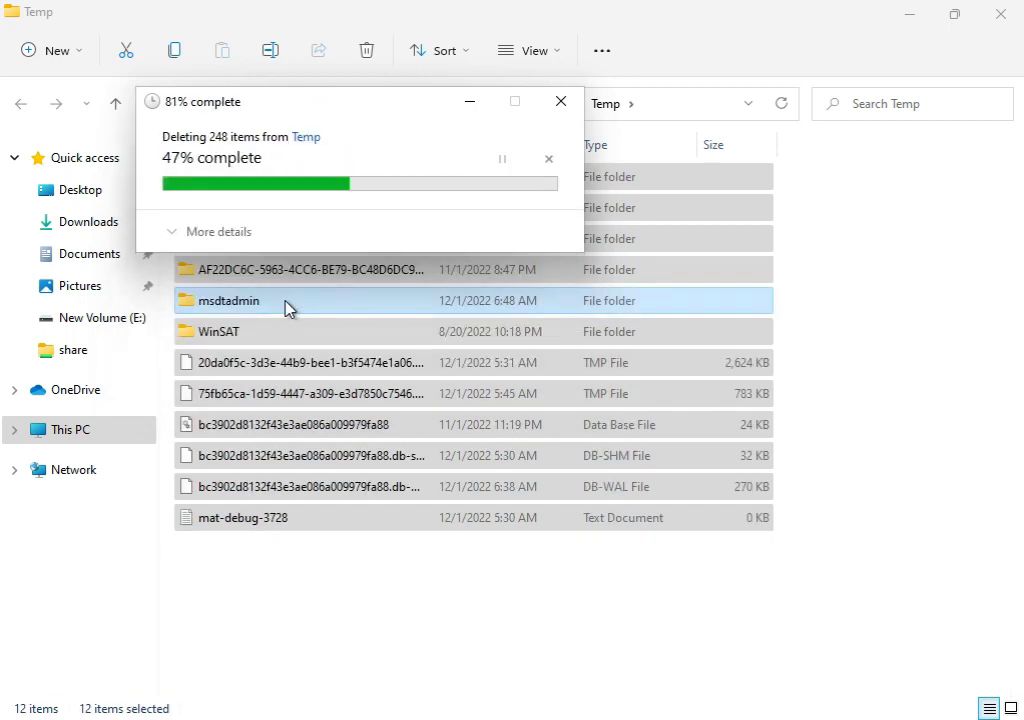
left_click(250, 280)
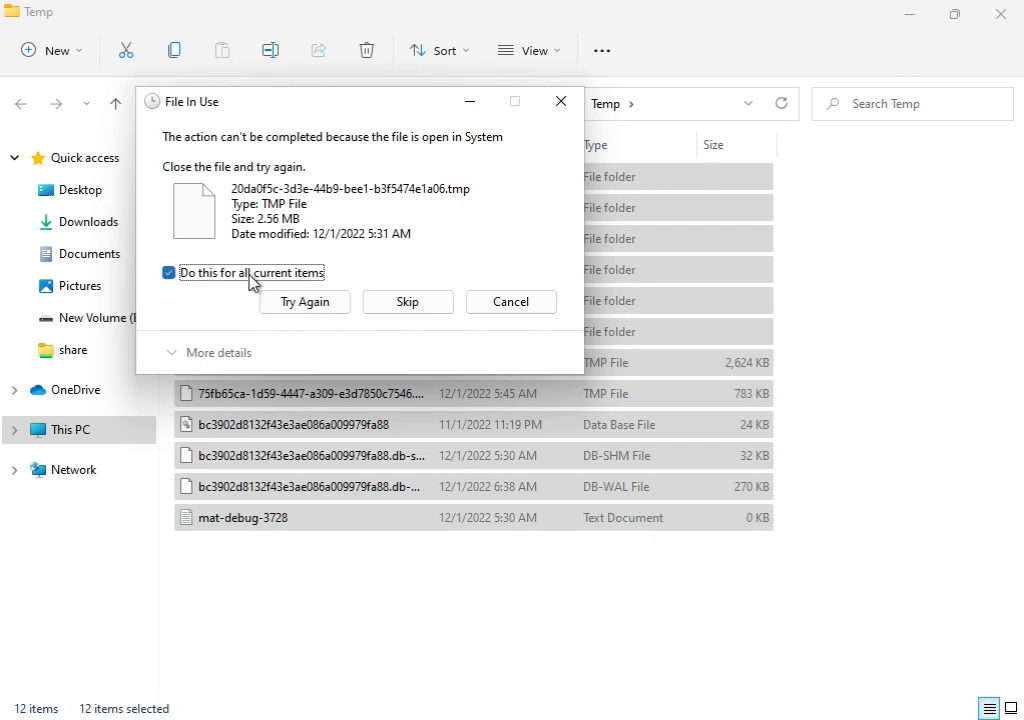
left_click(384, 305)
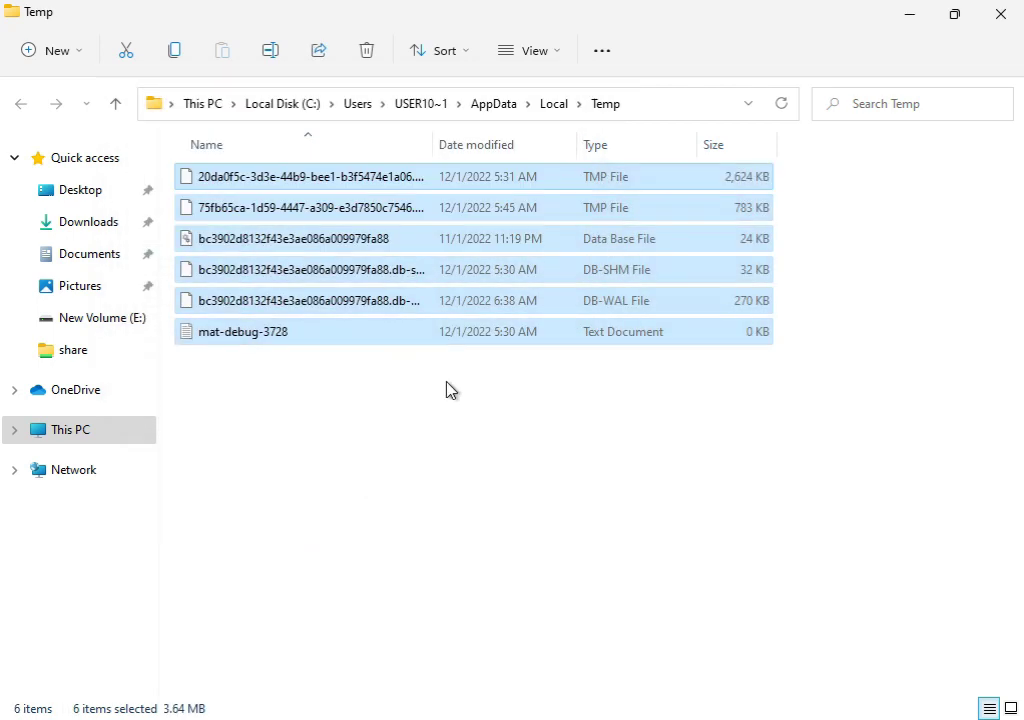
Close the Temp window and open Local Disk (C:) Properties from This PC
left_click(1000, 22)
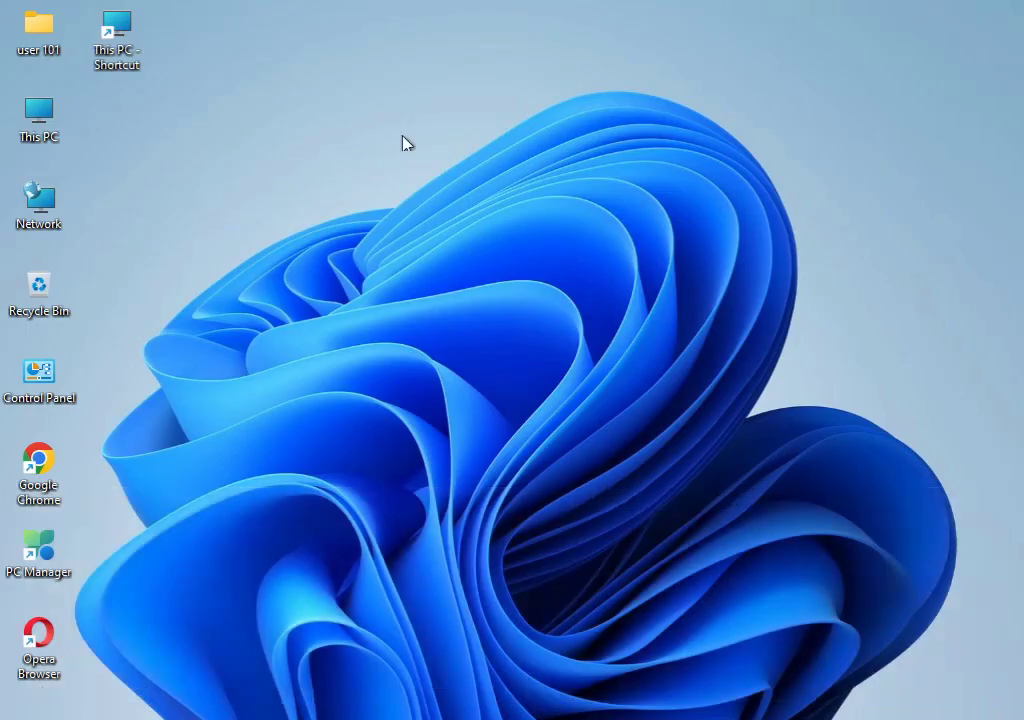
double_click(52, 118)
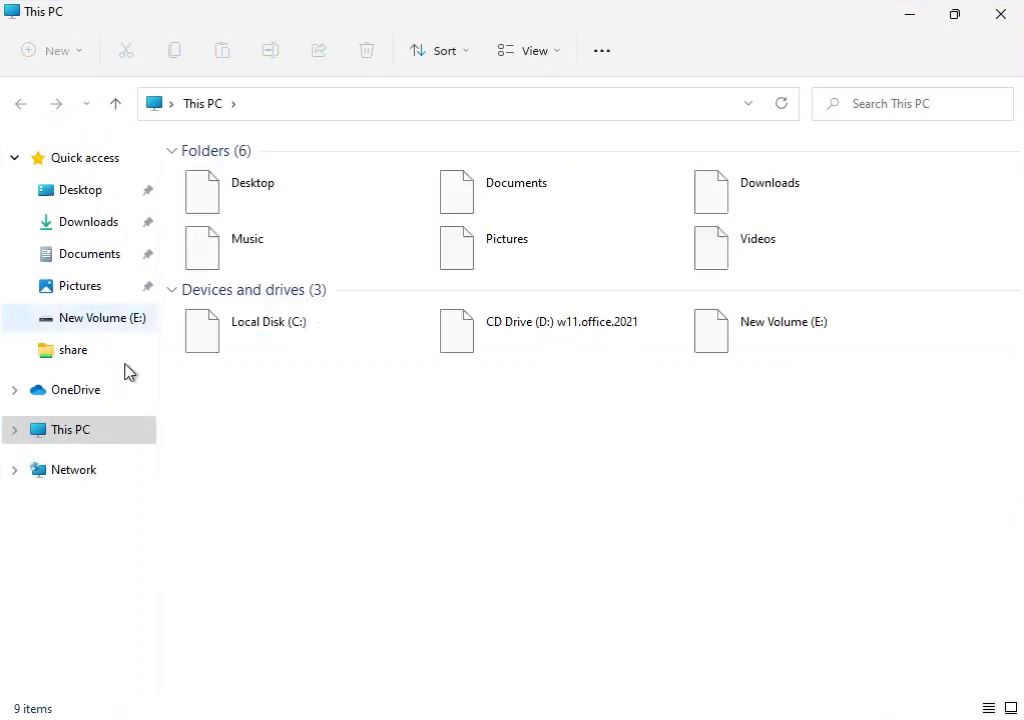
left_click(275, 336)
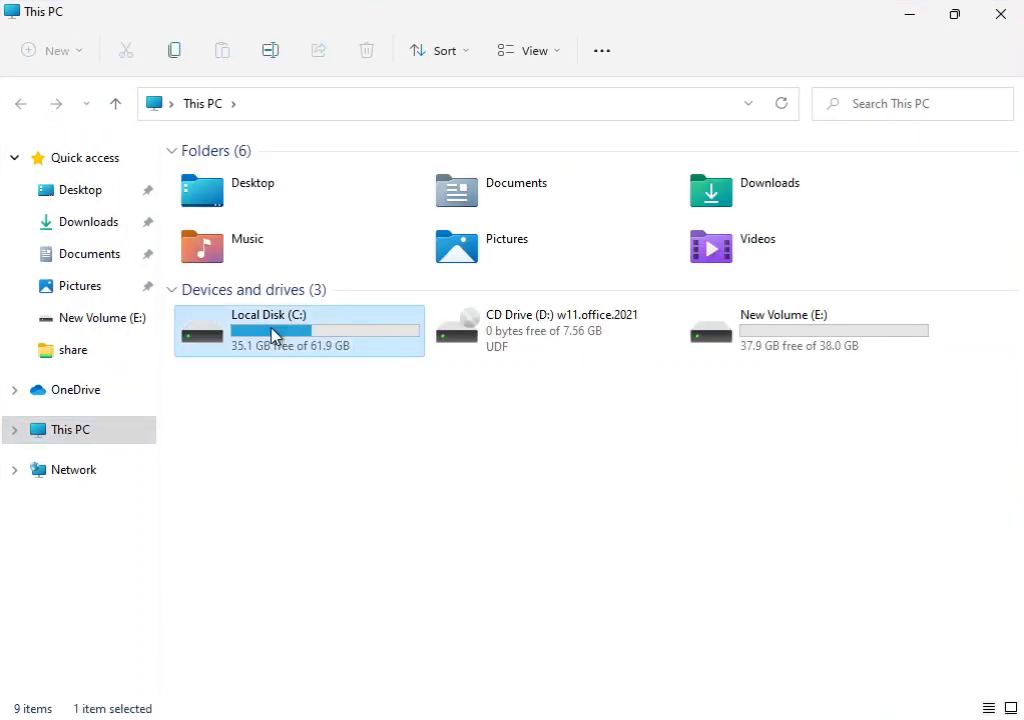
right_click(275, 336)
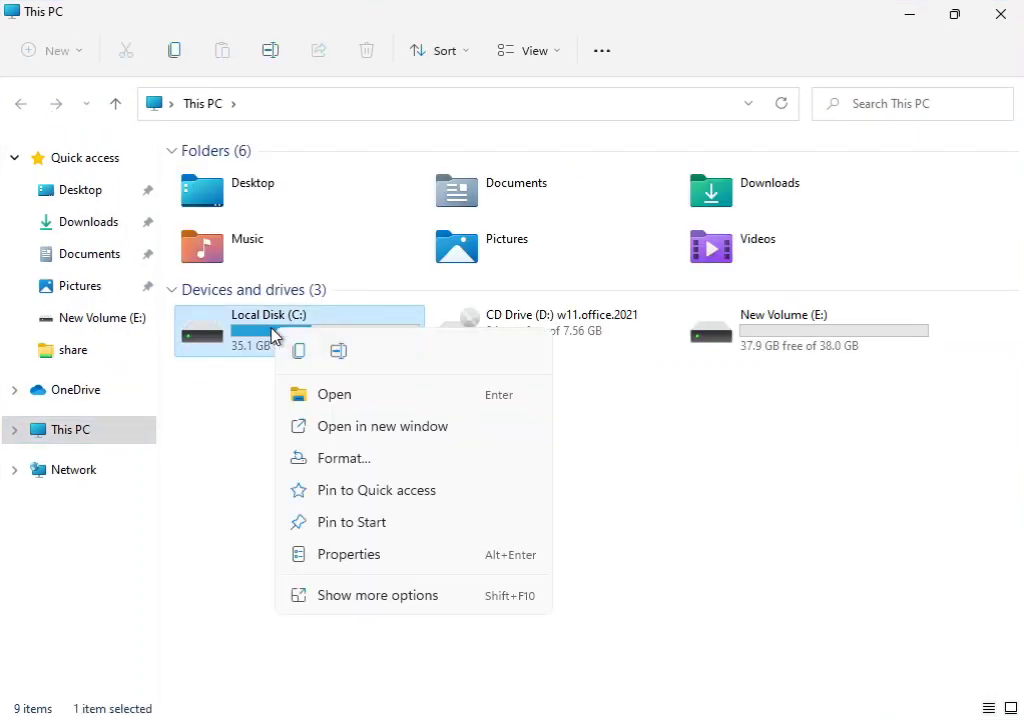
left_click(352, 597)
left_click(397, 580)
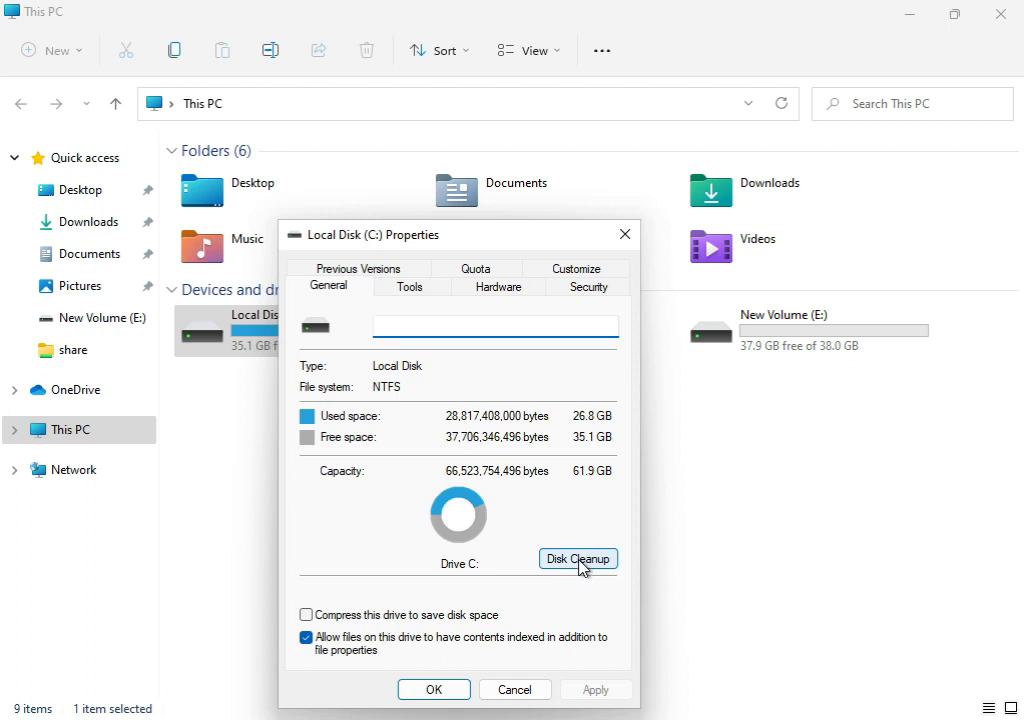
Run Disk Cleanup on C:, tick Windows error reports, and rescan including system files
left_click(581, 564)
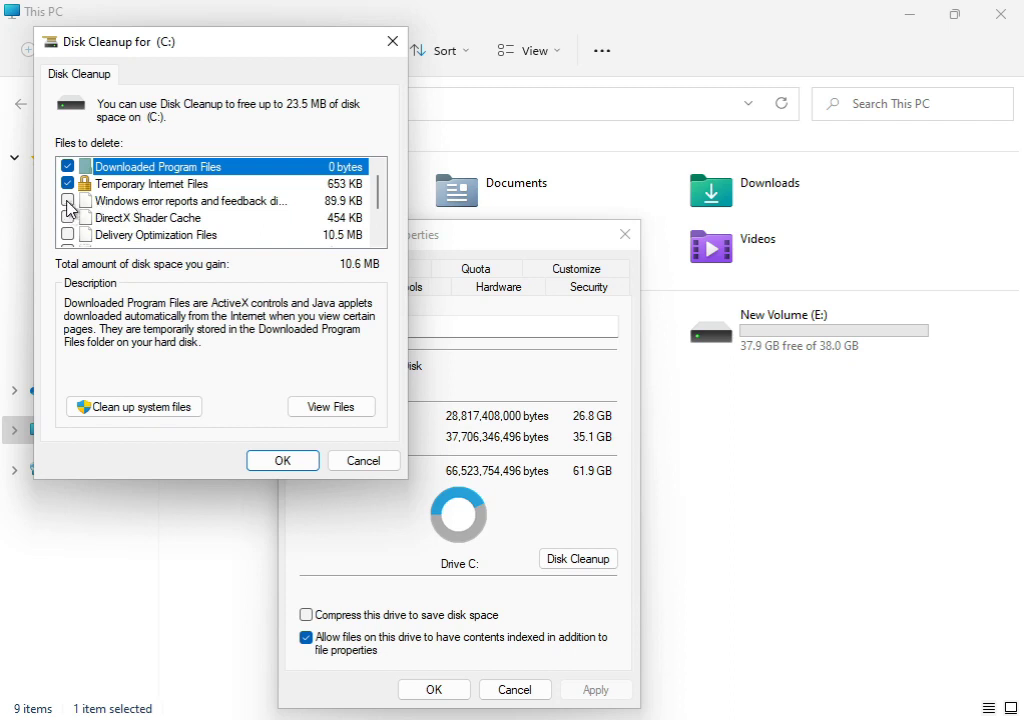
left_click(68, 201)
left_click(117, 408)
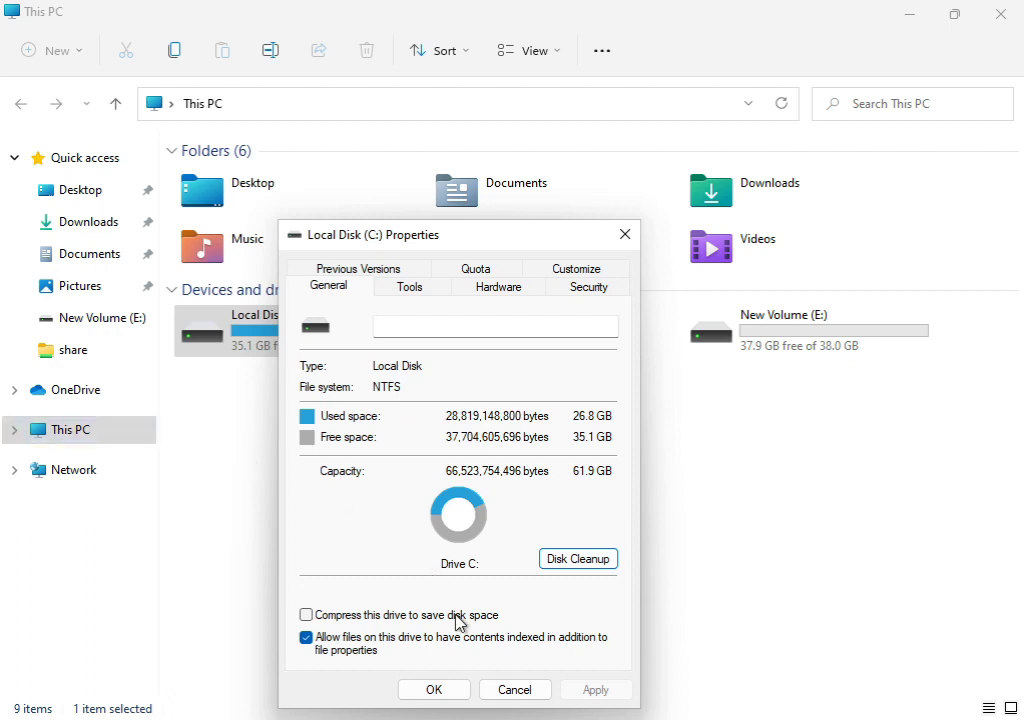
Close C: Properties and confirm Delete Files for the checked items in Disk Cleanup
left_click(434, 689)
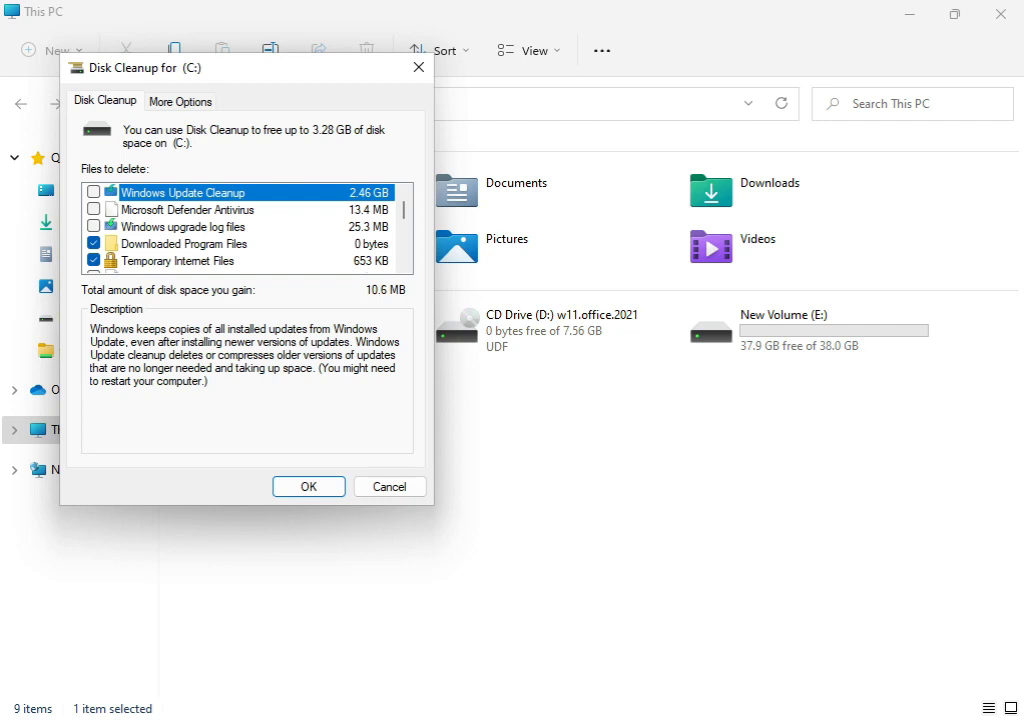
left_click(280, 488)
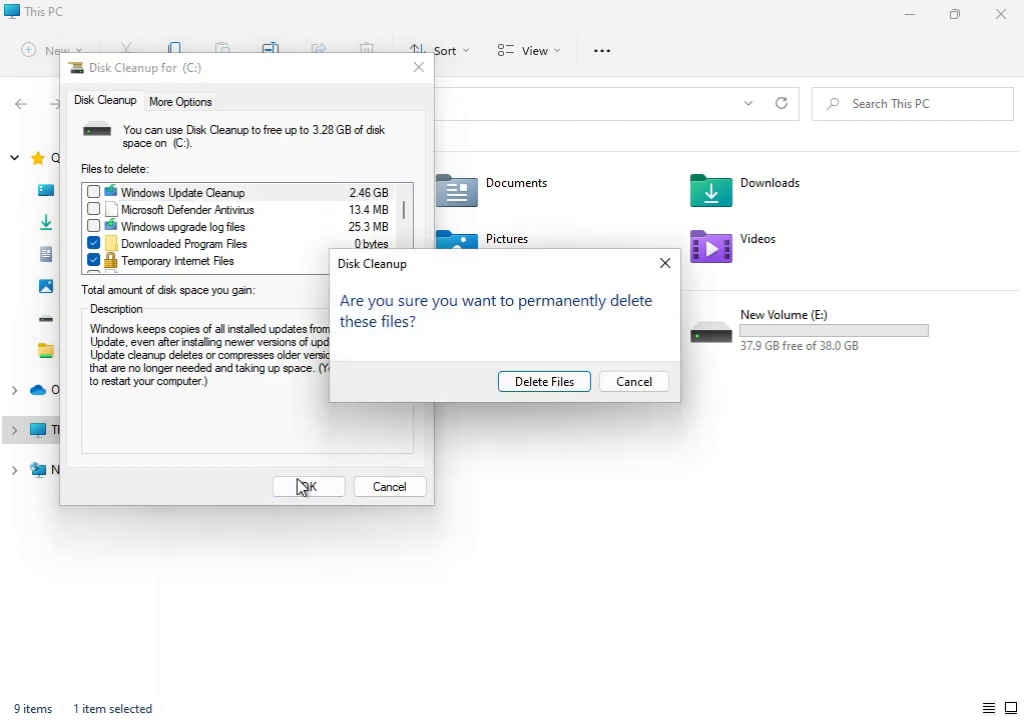
left_click(574, 388)
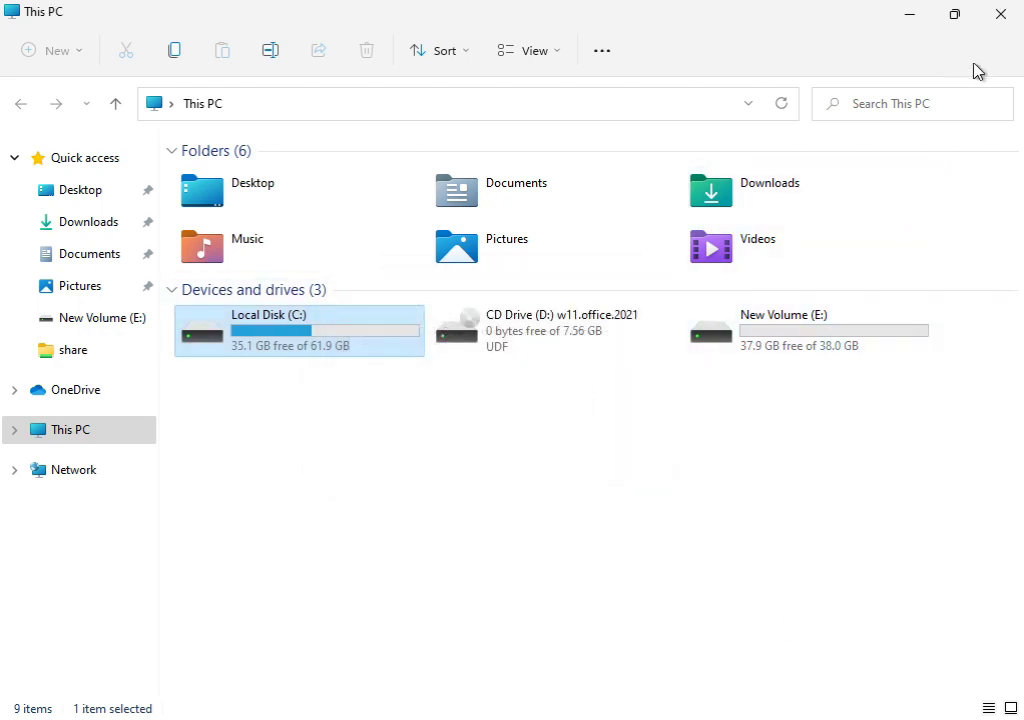
Close This PC and run Command Prompt as administrator from a 'cmd' Start search
left_click(995, 18)
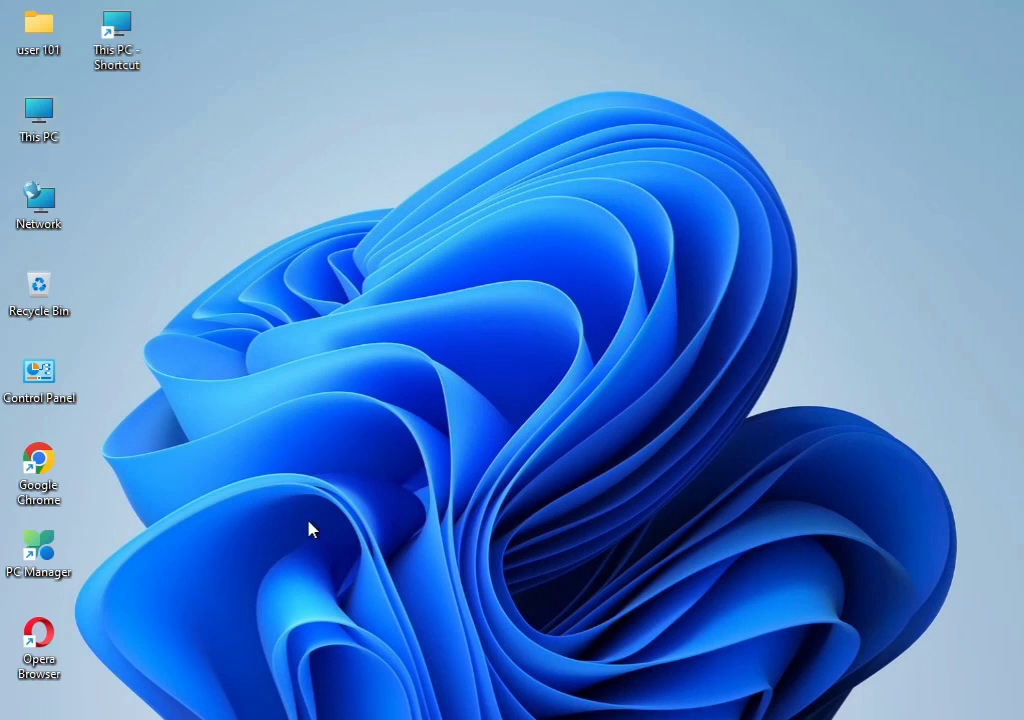
key("super")
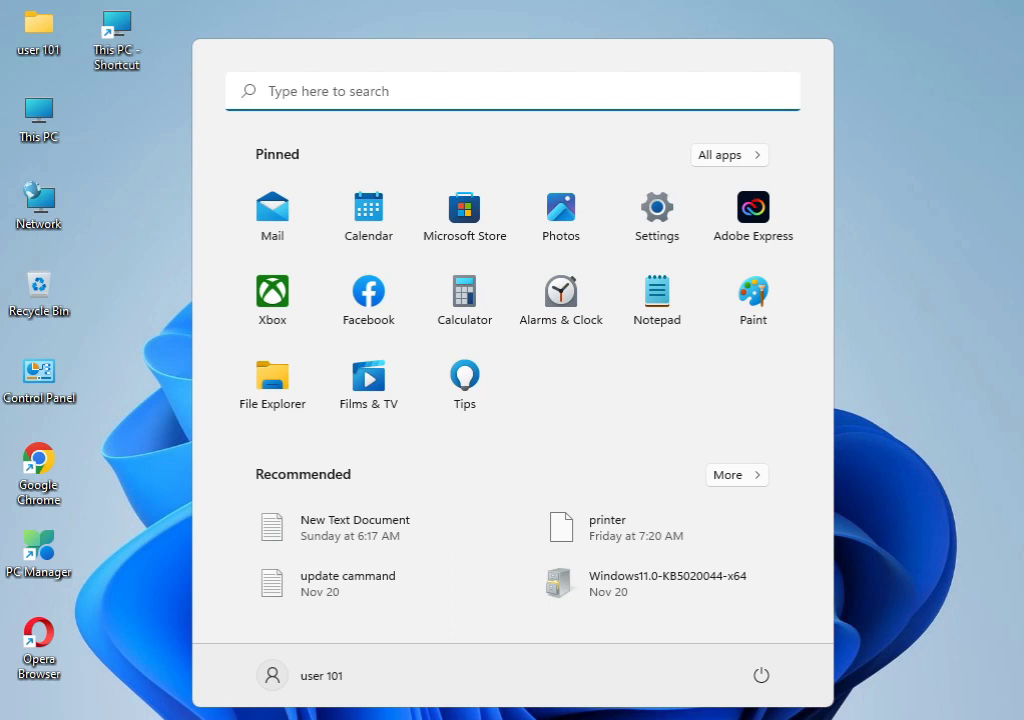
type("cmd")
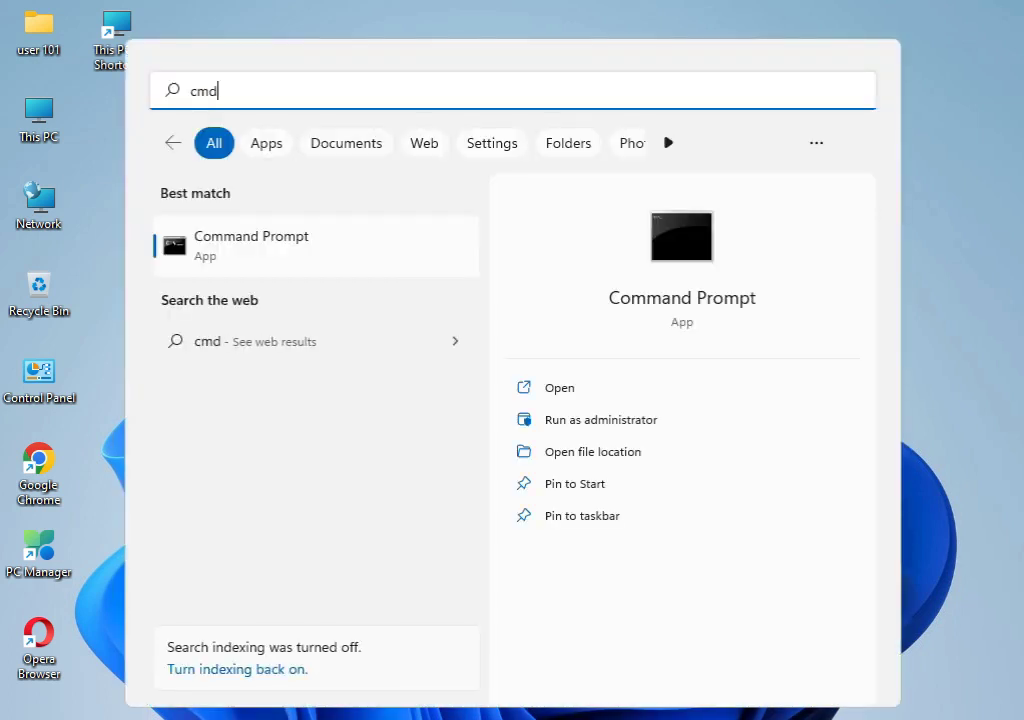
left_click(297, 256)
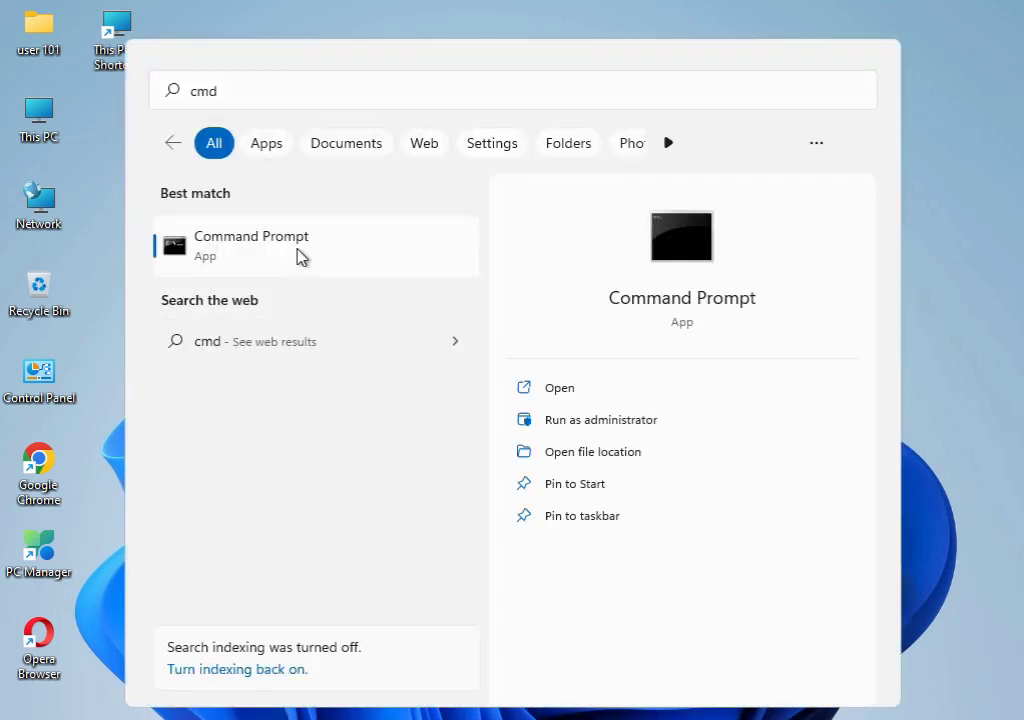
right_click(297, 256)
left_click(343, 290)
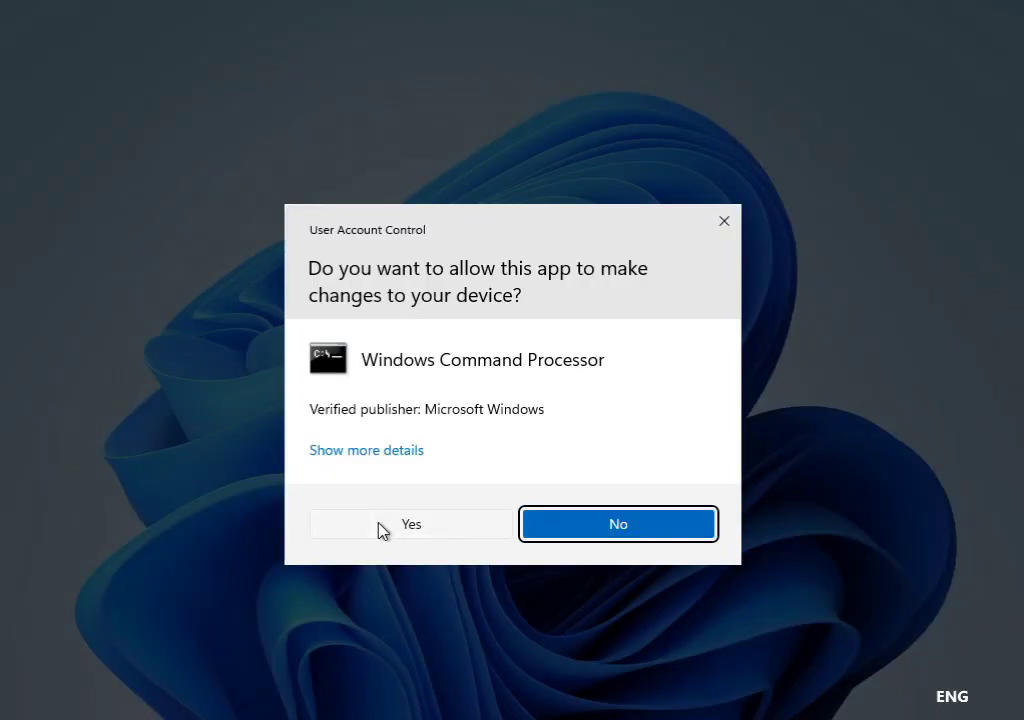
left_click(382, 531)
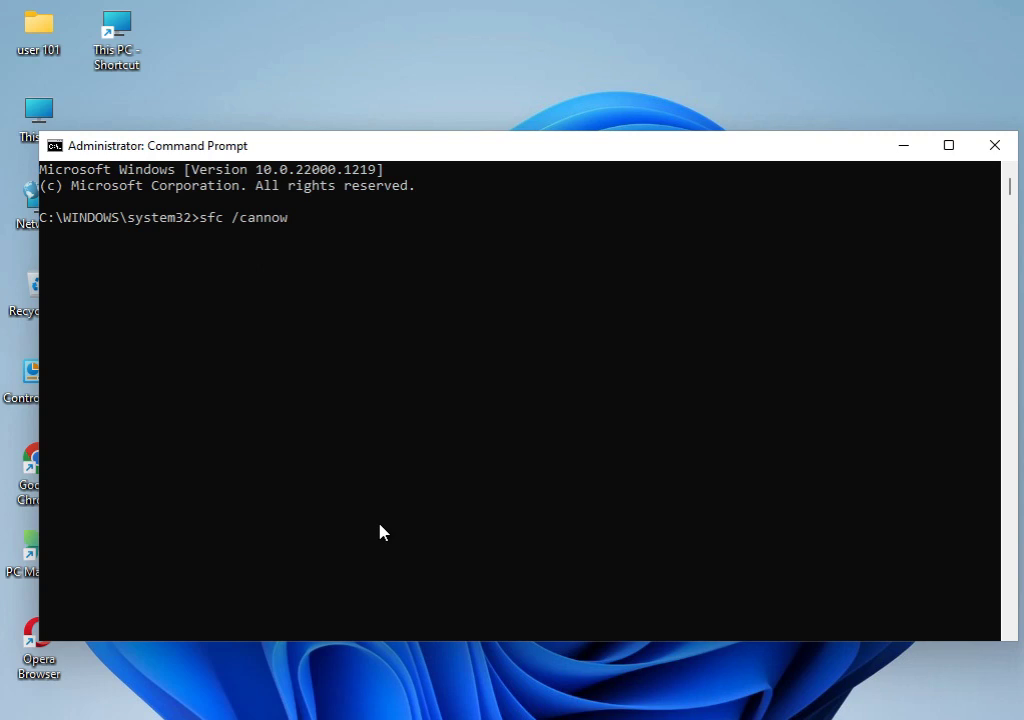
Correct the command to 'sfc /scannow' and run it
key("BackSpace")
key("BackSpace")
key("BackSpace")
key("BackSpace")
key("BackSpace")
key("BackSpace")
type("scannow")
key("Return")
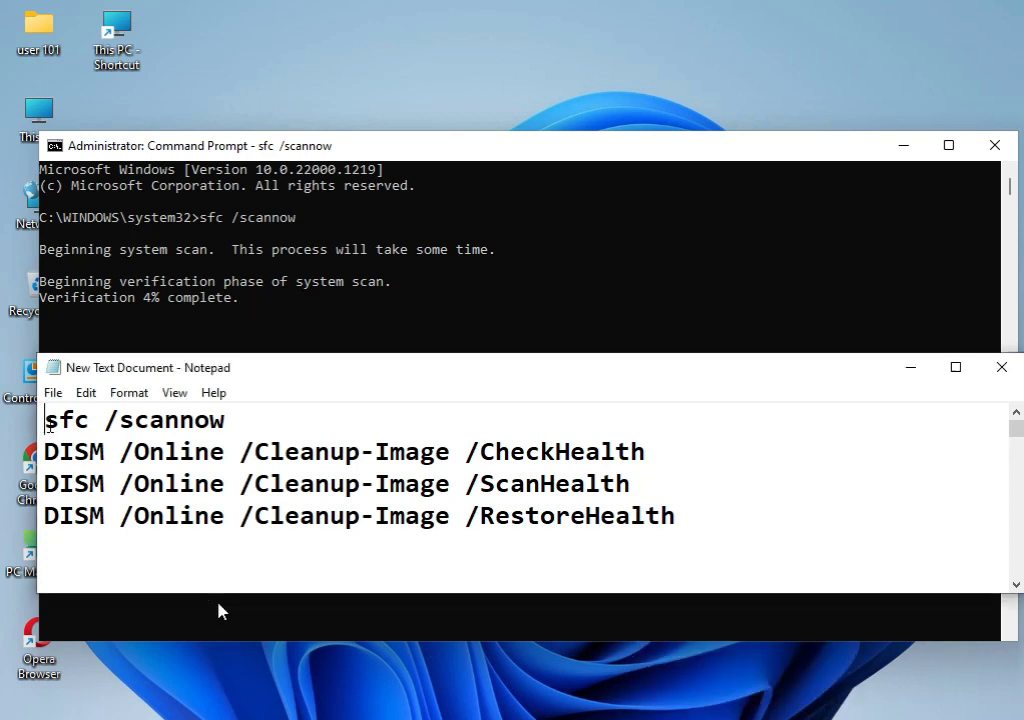
left_click_drag(46, 424, 231, 421)
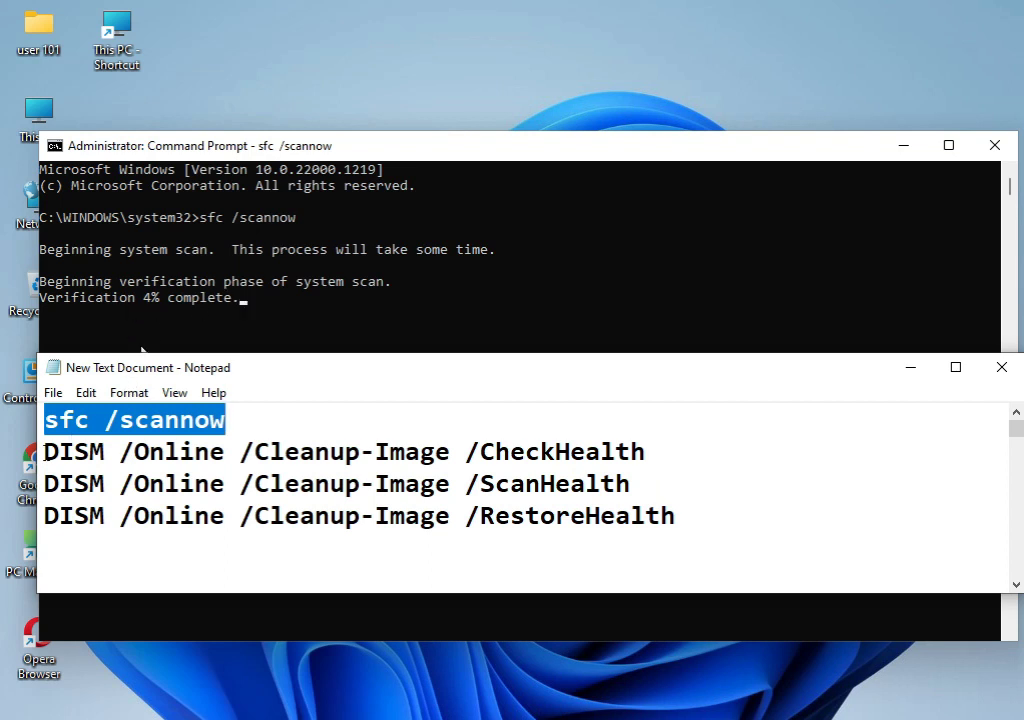
left_click_drag(44, 452, 646, 452)
left_click_drag(44, 484, 631, 484)
left_click_drag(44, 516, 688, 498)
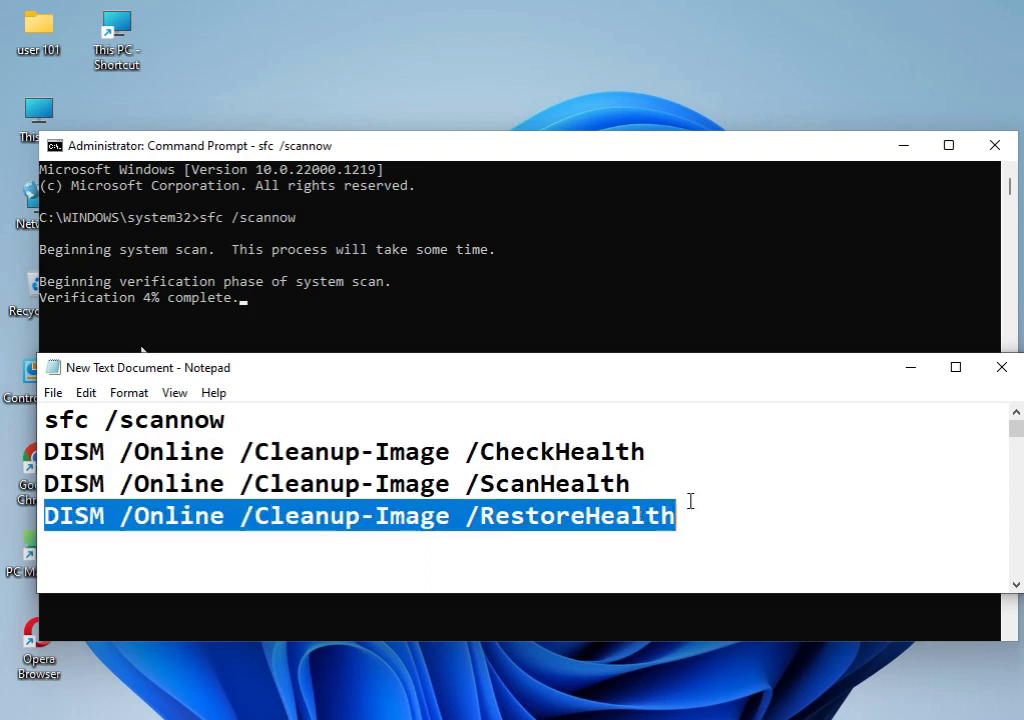